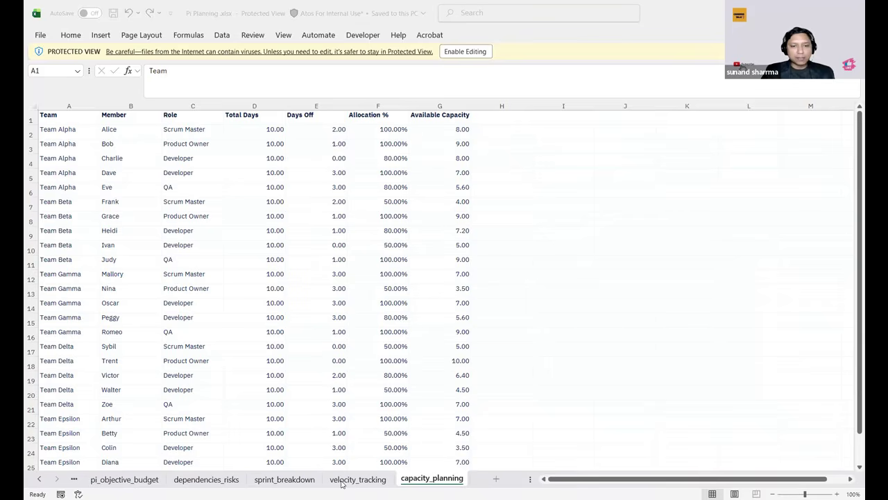
Review the PI planning workbook's velocity_tracking, sprint_breakdown, dependencies_risks and pi_objective_budget sheets.
click(342, 484)
click(412, 484)
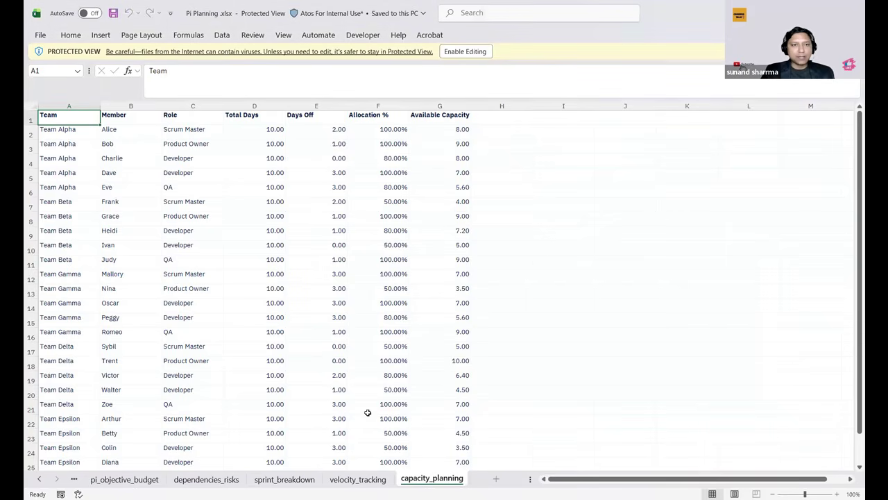
click(350, 480)
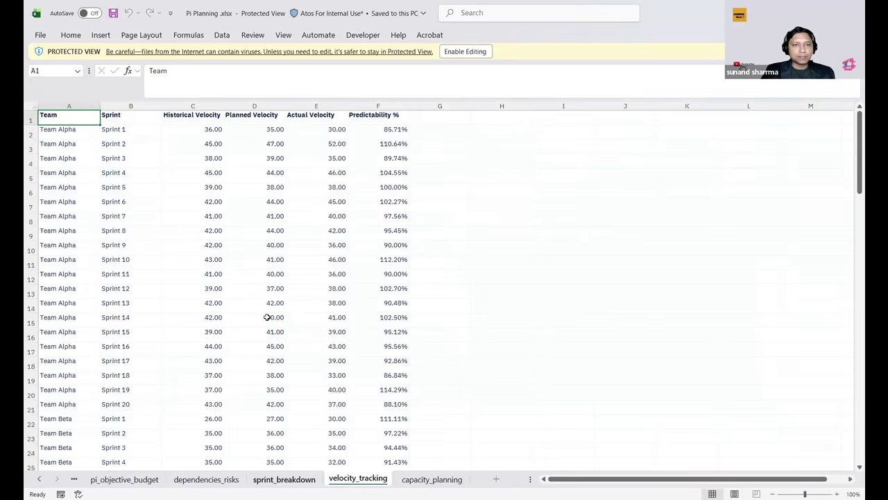
click(284, 479)
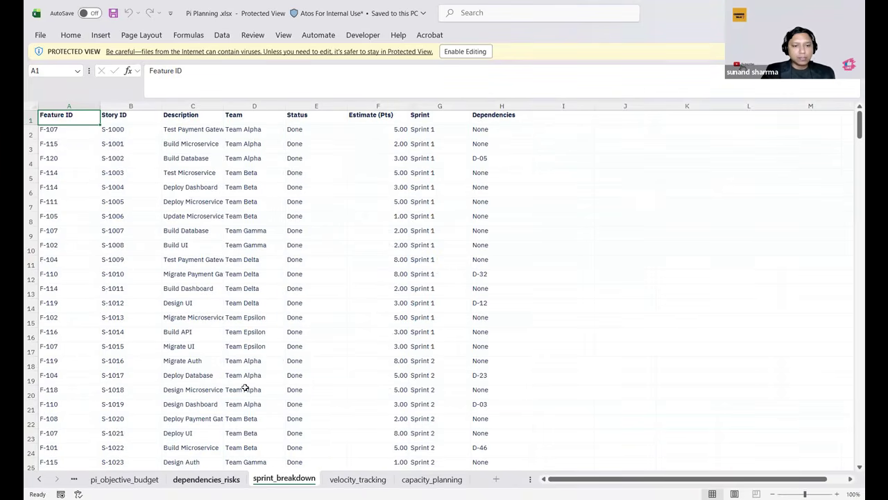
key(ctrl+Page_Up)
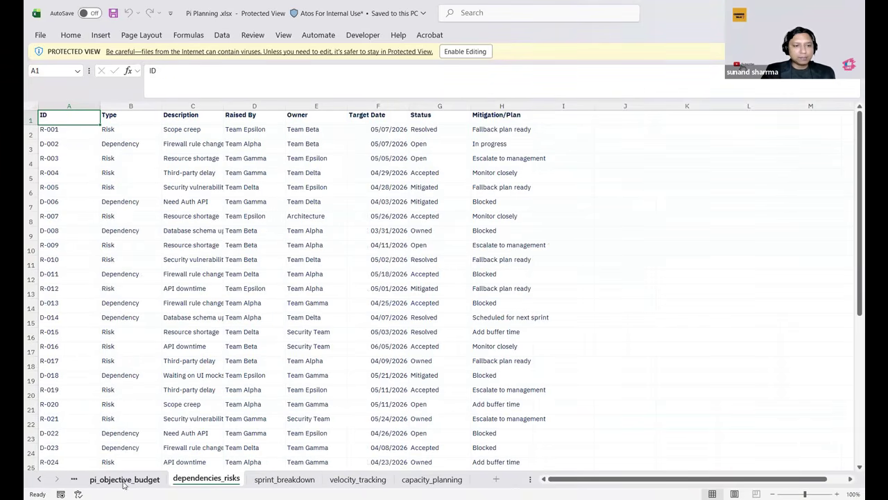
click(101, 482)
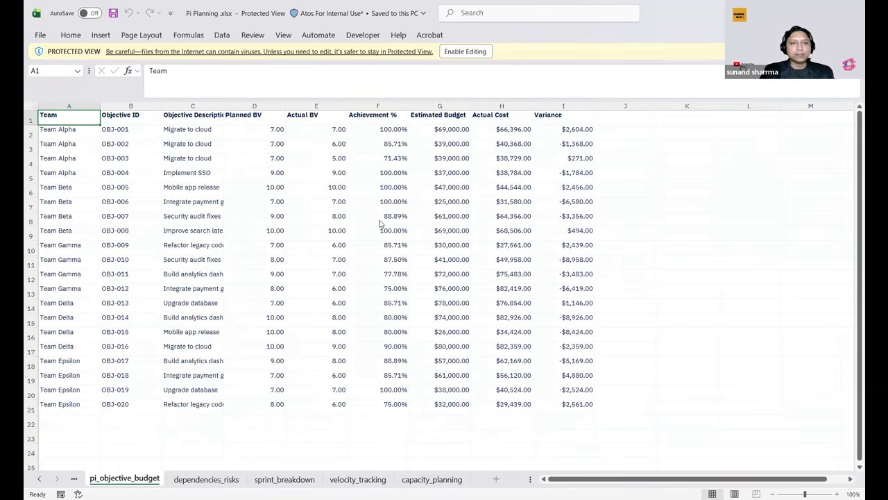
Switch to Gemini and attach the file Pi Planning .xlsx from the Dashboard folder to the prompt.
key(alt+Tab)
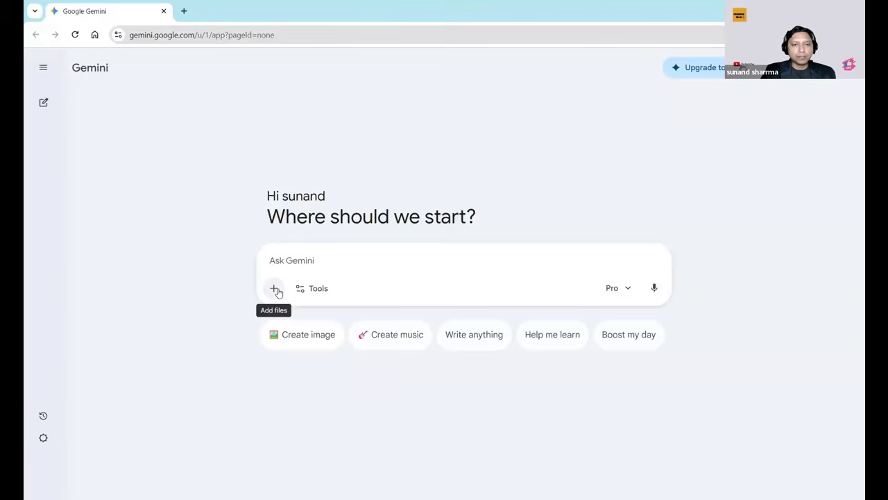
click(274, 288)
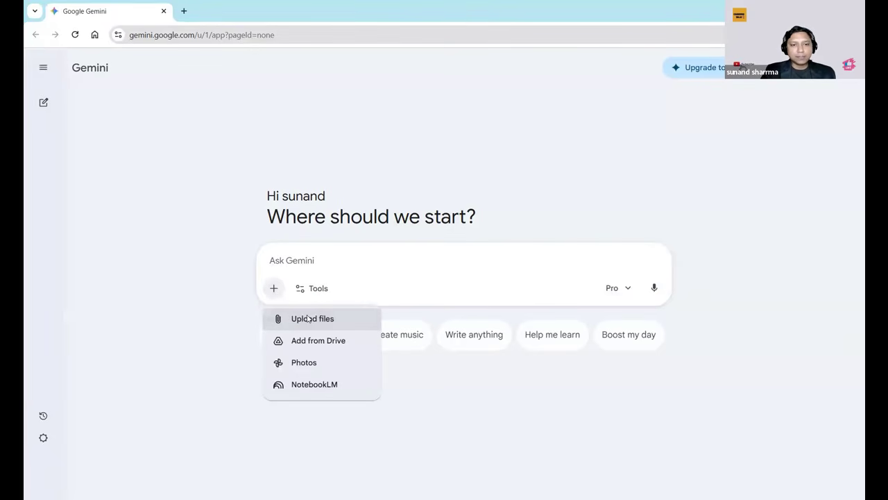
click(310, 319)
click(507, 334)
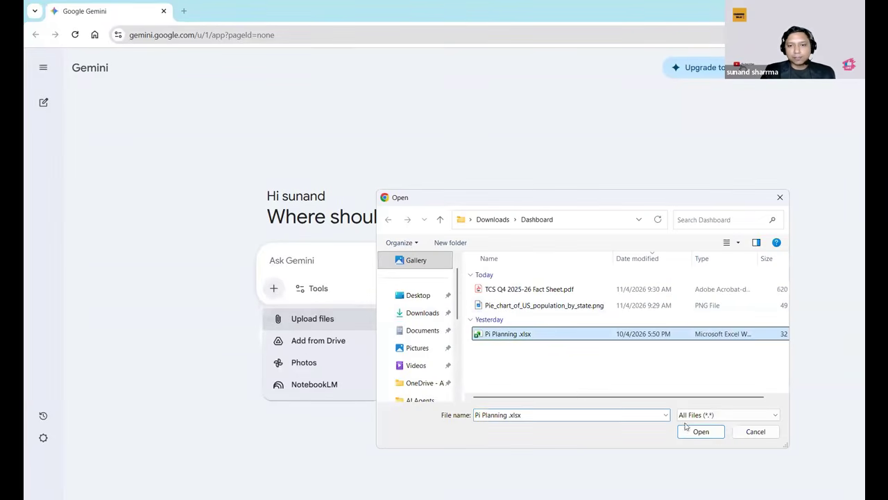
click(716, 433)
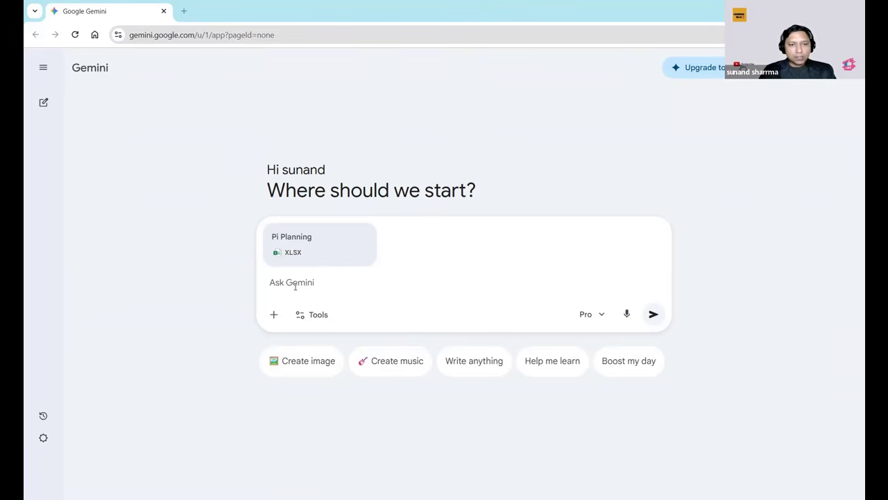
Submit a prompt for a dashboard image with multiple charts showing key insights from the attached data, in a theme matching the data file.
text(Create a image of dashboard, that have multiple charts that shows key insights from the attached data, give the dashboard a theme that matches the theme of the data file)
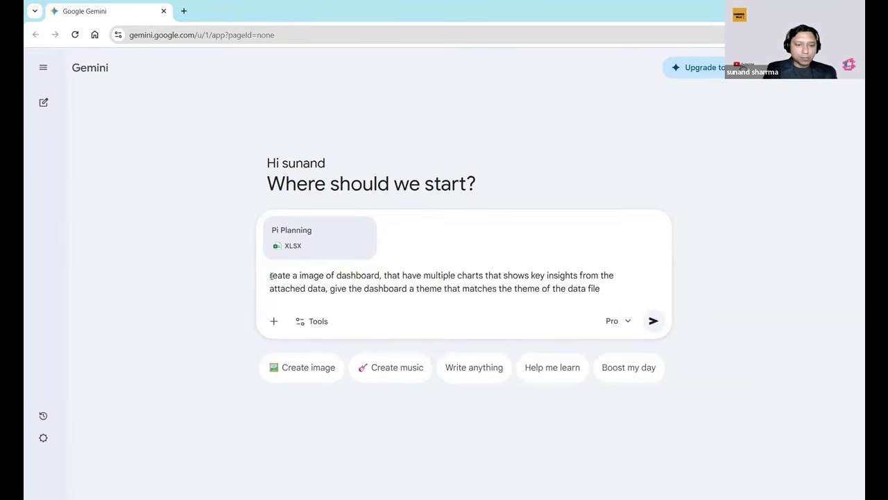
click(270, 275)
text(Cr)
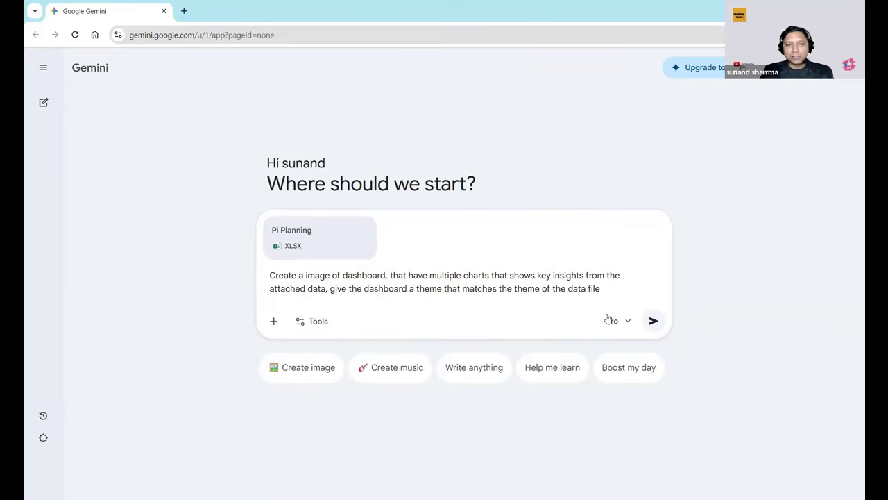
click(653, 323)
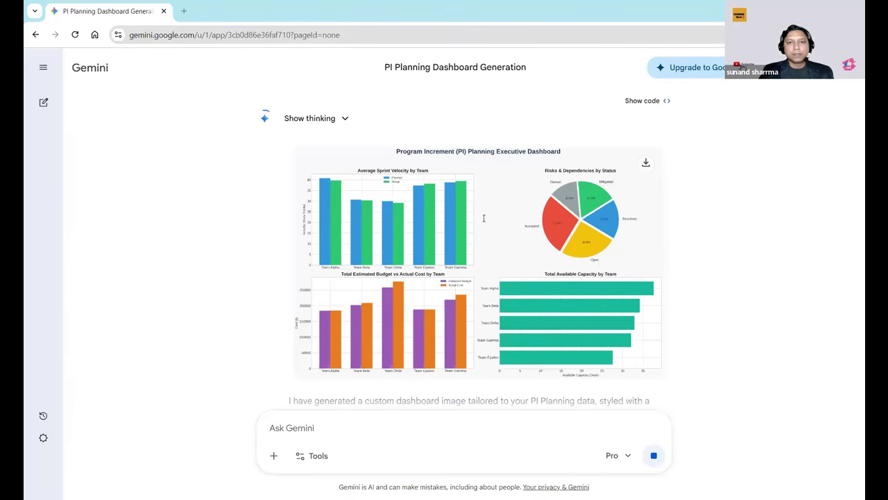
Examine the generated PI Planning Executive Dashboard image in the conversation and at enlarged size.
scroll(463, 237, up, 1)
scroll(462, 237, up, 1)
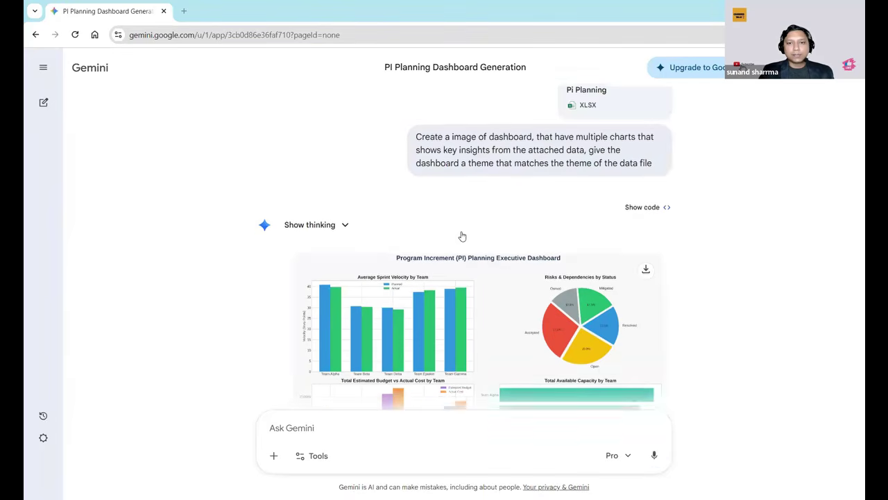
scroll(462, 237, down, 2)
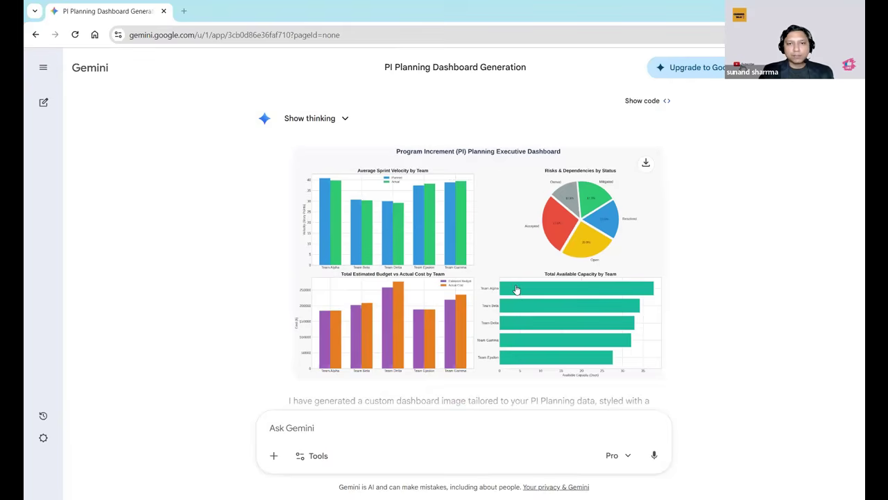
scroll(515, 201, up, 2)
scroll(518, 236, down, 2)
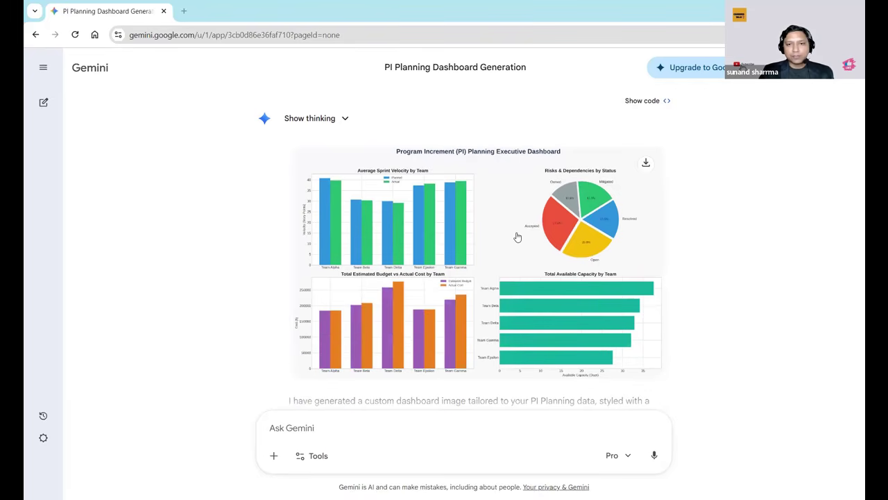
click(401, 220)
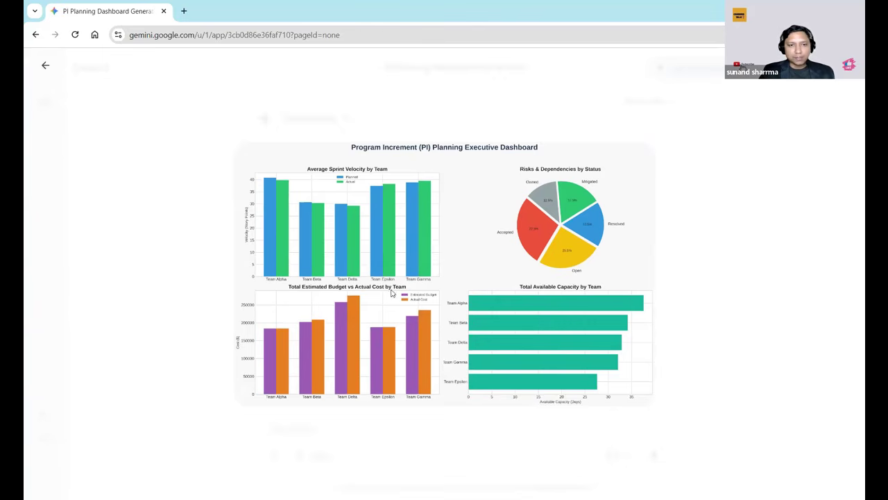
click(552, 112)
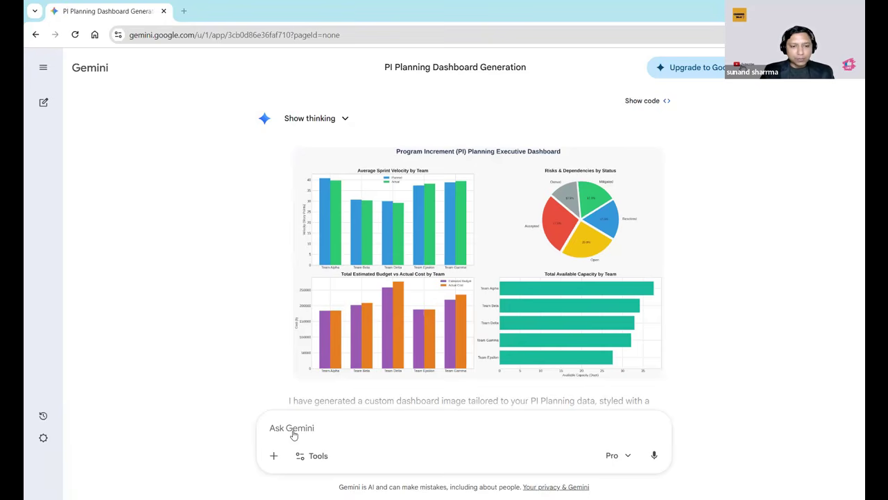
Enable the Create image tool for the next prompt and set the model to Thinking.
scroll(211, 318, down, 3)
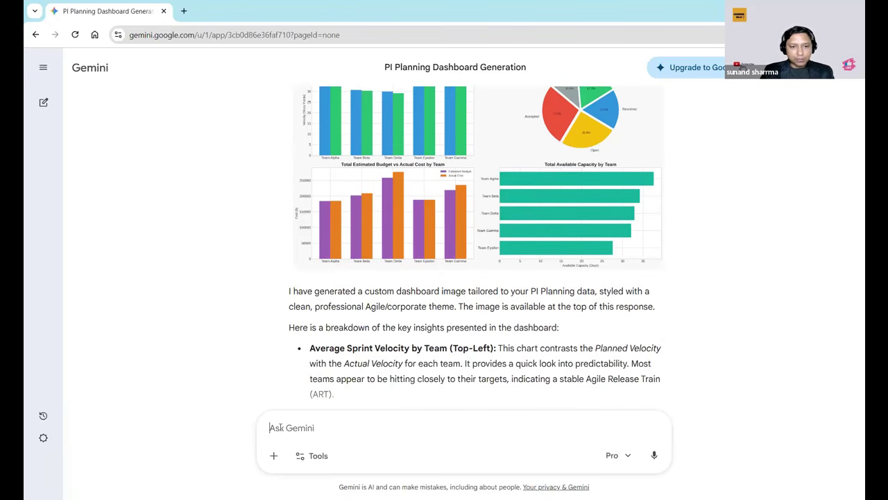
click(301, 458)
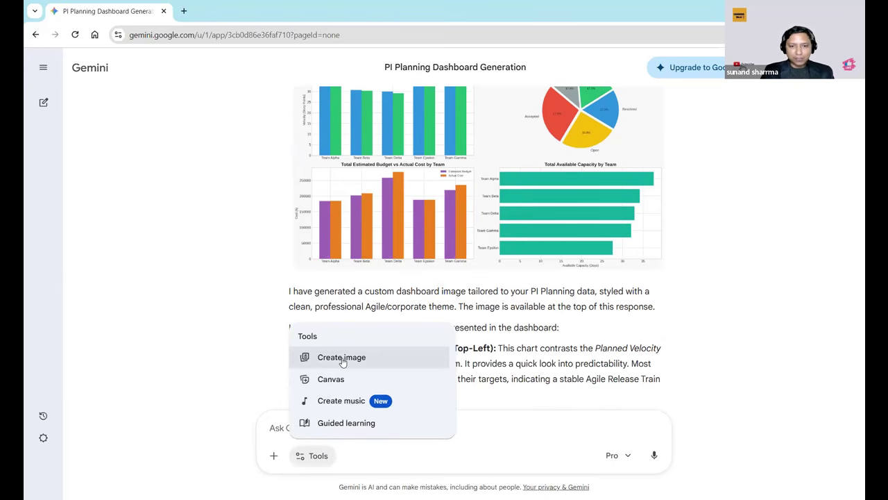
click(342, 358)
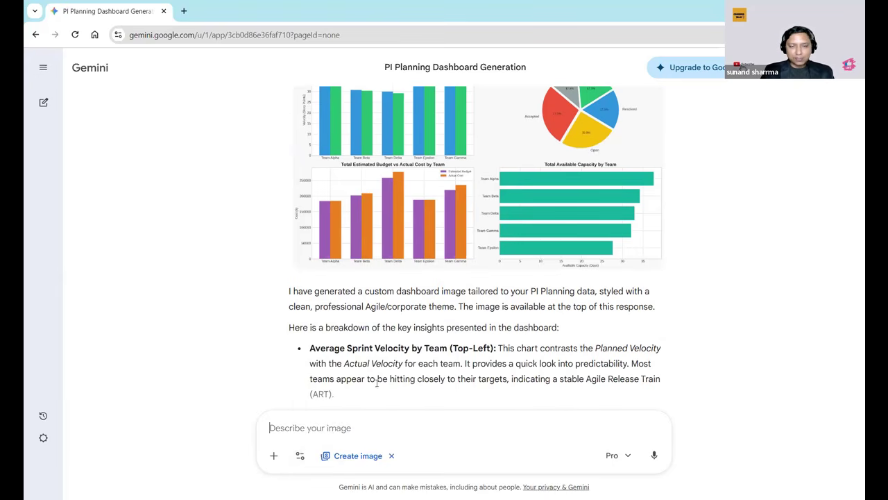
click(628, 455)
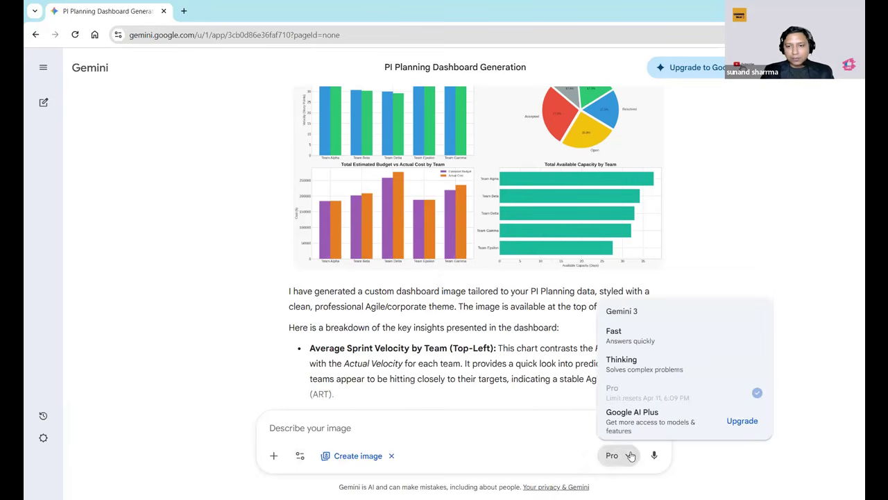
click(625, 373)
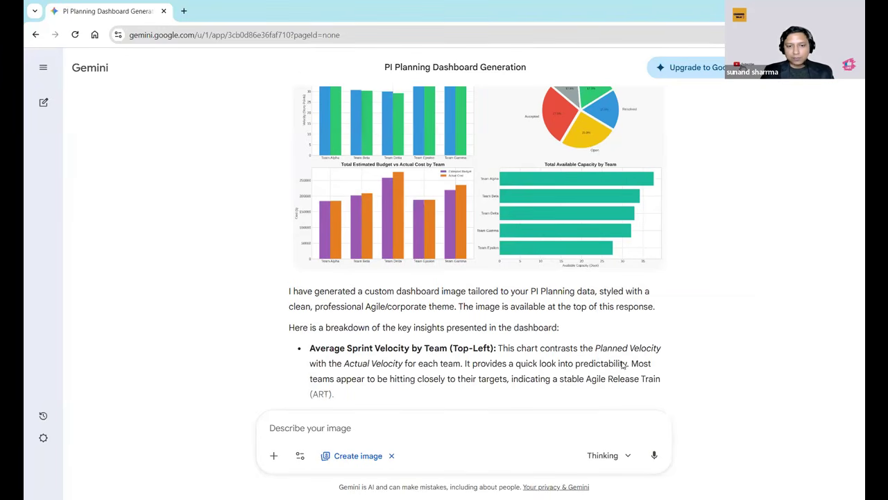
Paste the detailed dashboard prompt that begins with the Scrum Master and SAFe Agilist role, review its sections, and submit it.
click(320, 428)
key(ctrl+v)
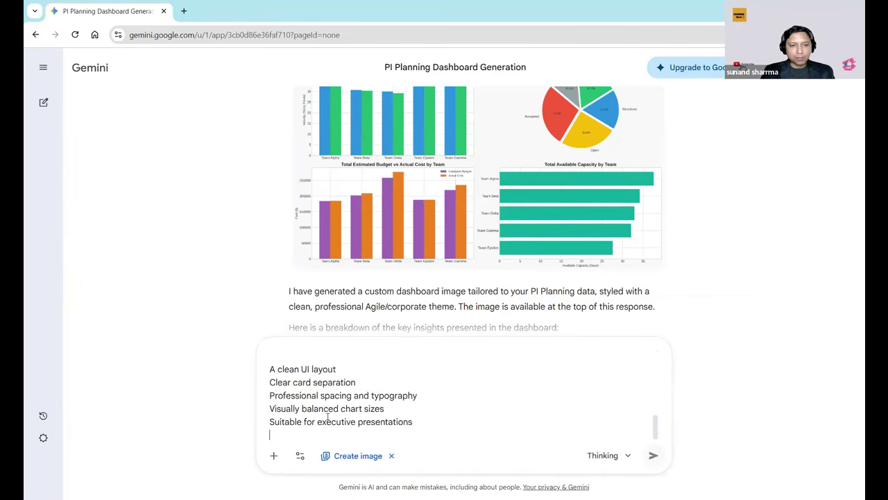
scroll(336, 401, up, 15)
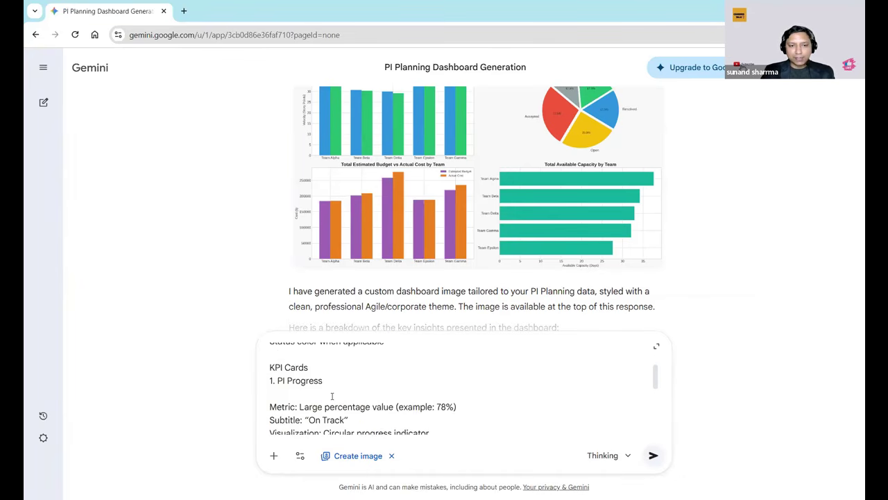
scroll(332, 396, up, 3)
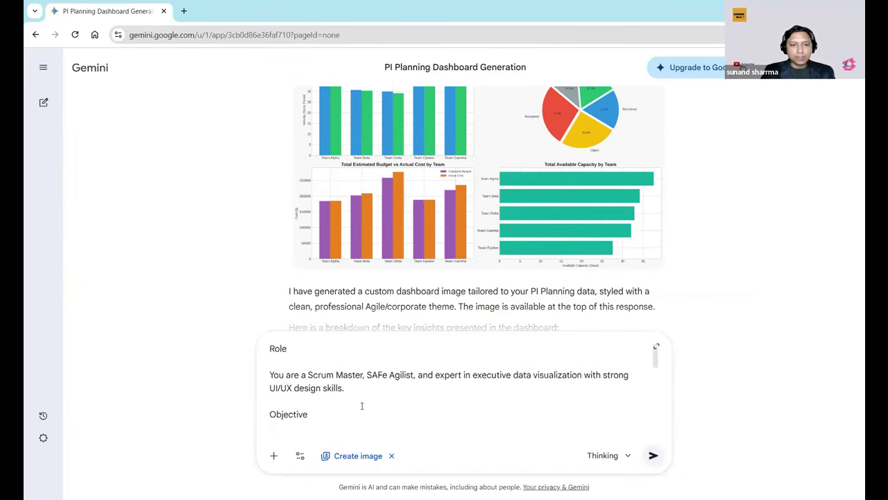
scroll(349, 405, down, 2)
scroll(394, 399, down, 6)
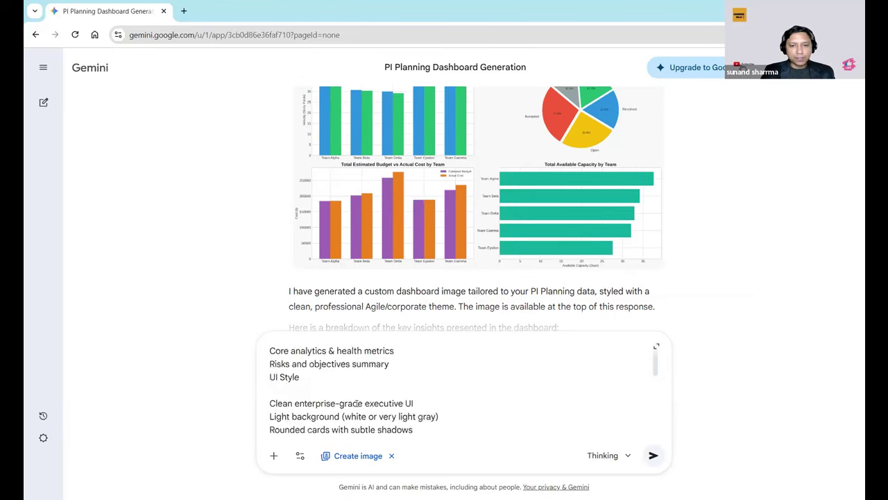
scroll(394, 400, down, 10)
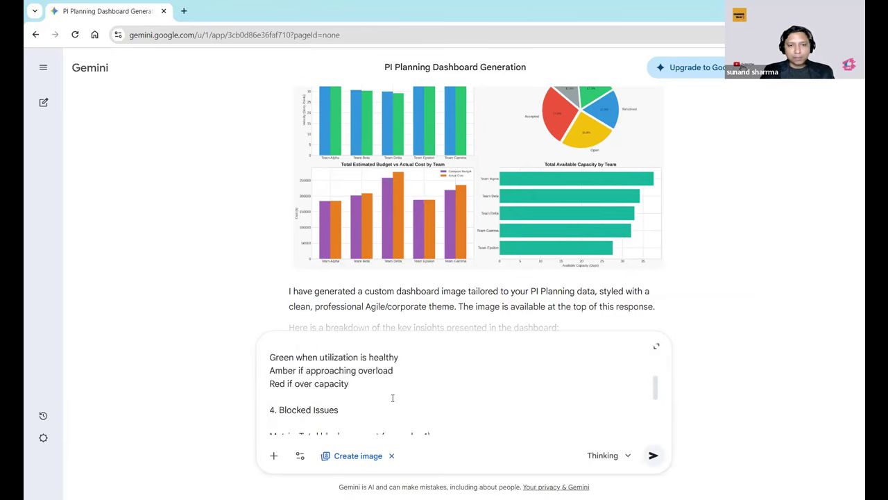
click(653, 458)
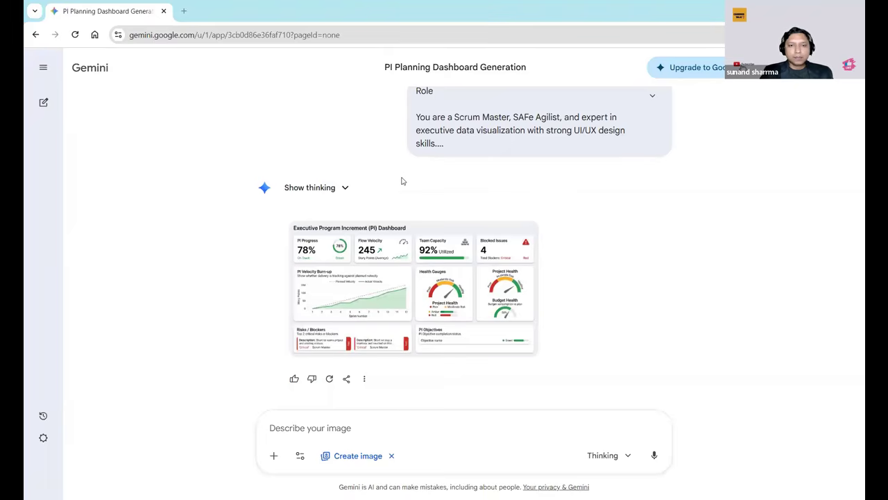
Inspect the generated Executive Program Increment (PI) Dashboard image at enlarged size.
click(407, 290)
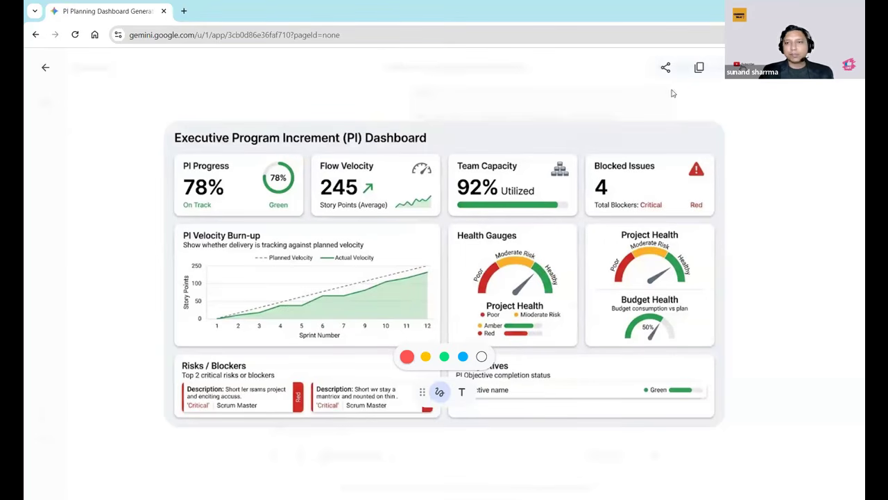
click(46, 67)
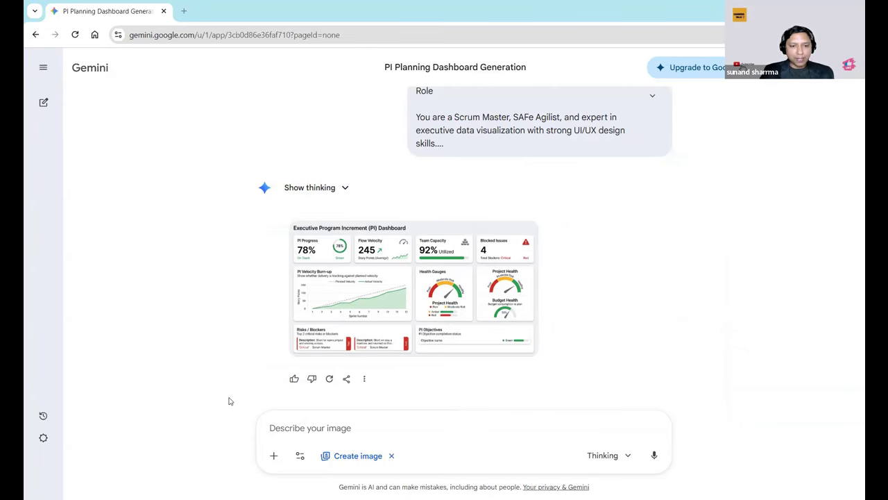
Enable the Canvas tool for the next prompt and upload Pie_chart_of_US_population_by_state.png from the Dashboard folder.
click(300, 455)
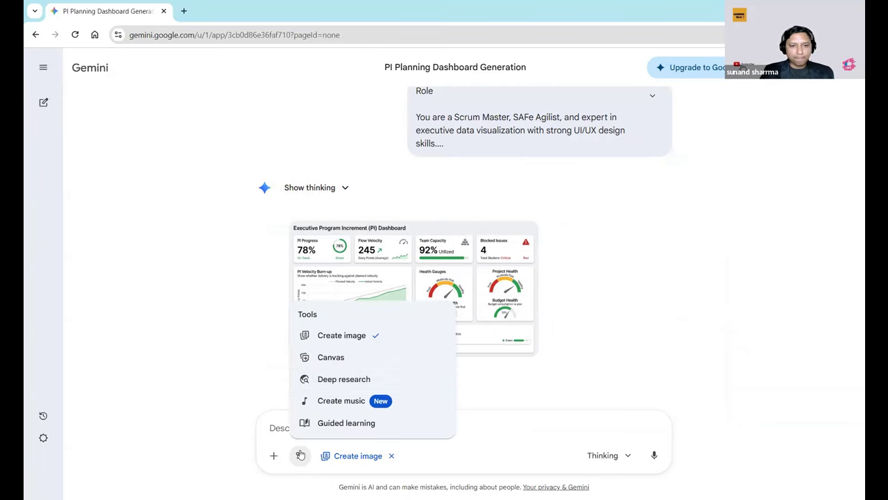
click(331, 359)
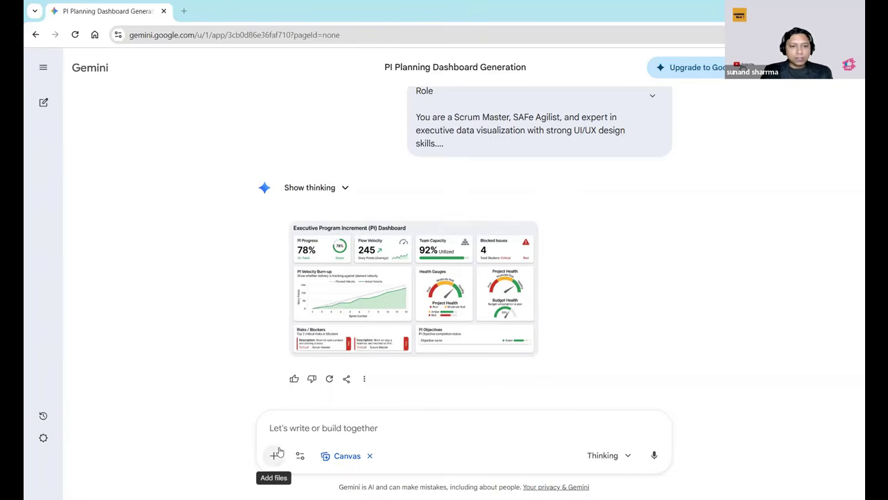
click(274, 454)
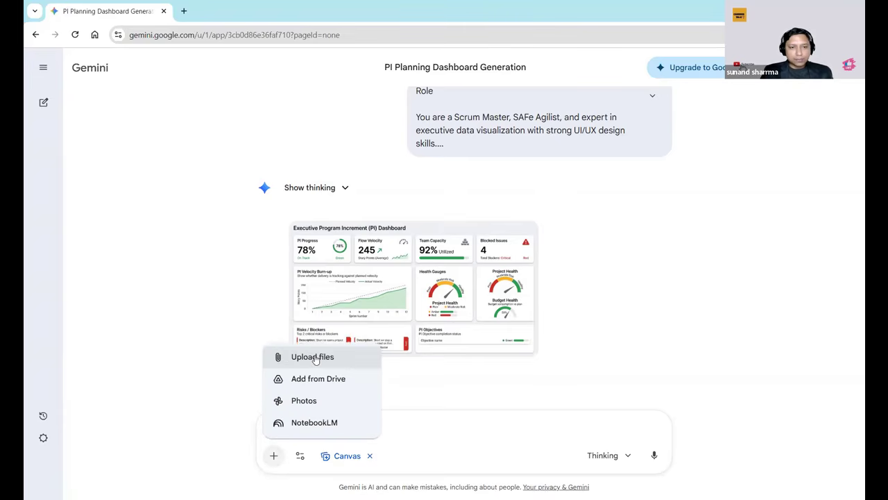
click(314, 357)
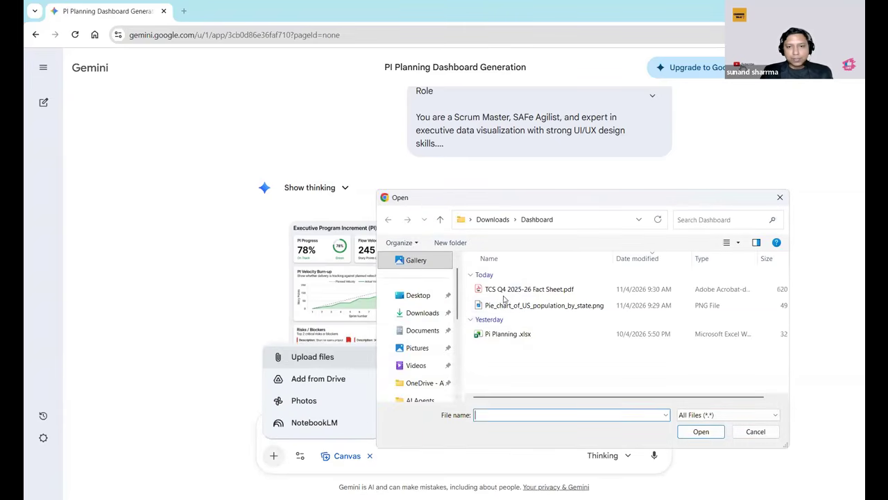
click(515, 307)
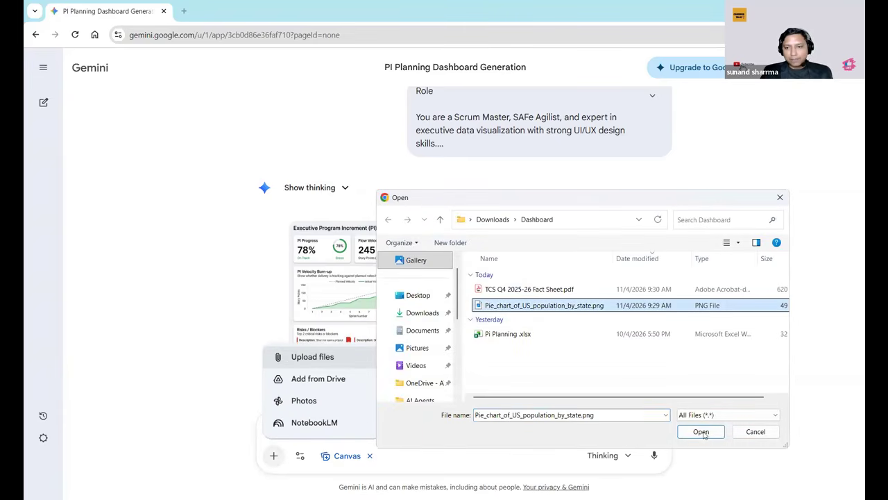
click(702, 432)
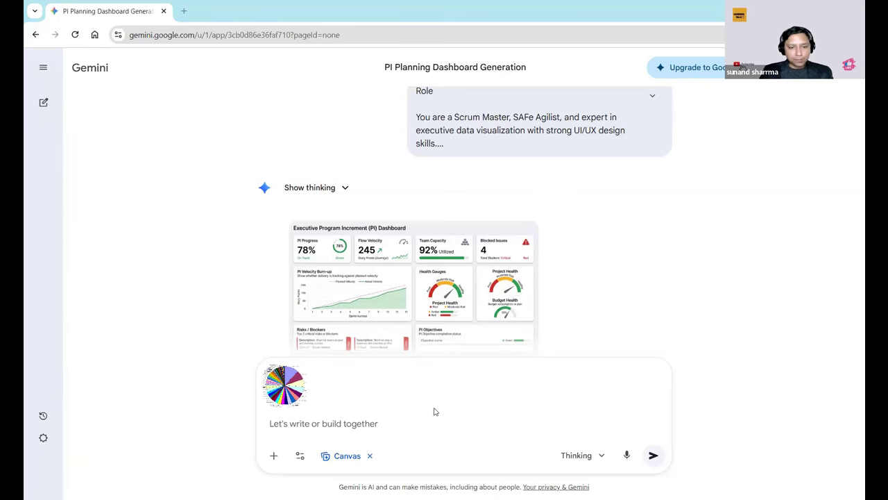
Submit a prompt requesting a web page with interactive charts that plot the same data using different chart types as better alternatives to the pie chart.
text(i would like to see this data with several different chart types that are better alternatives to the pie chart,Please create a web page with the interactive charts that all plot the same data but use different chart type.)
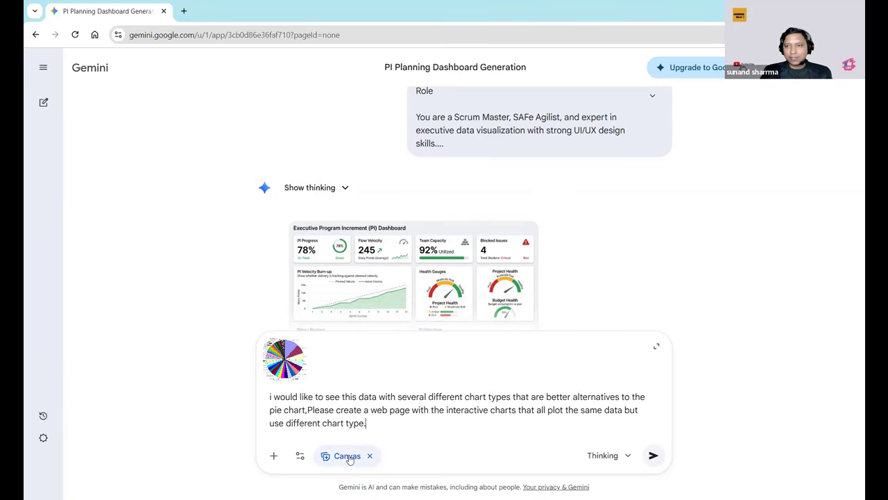
click(654, 457)
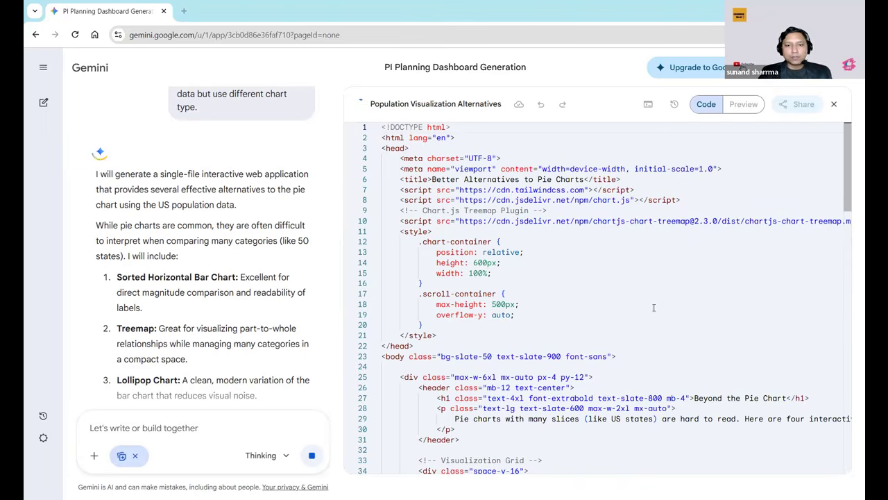
Examine the generated Beyond the Pie Chart page, including its sorted bar chart, treemap, lollipop chart and precision data table.
scroll(615, 303, down, 1)
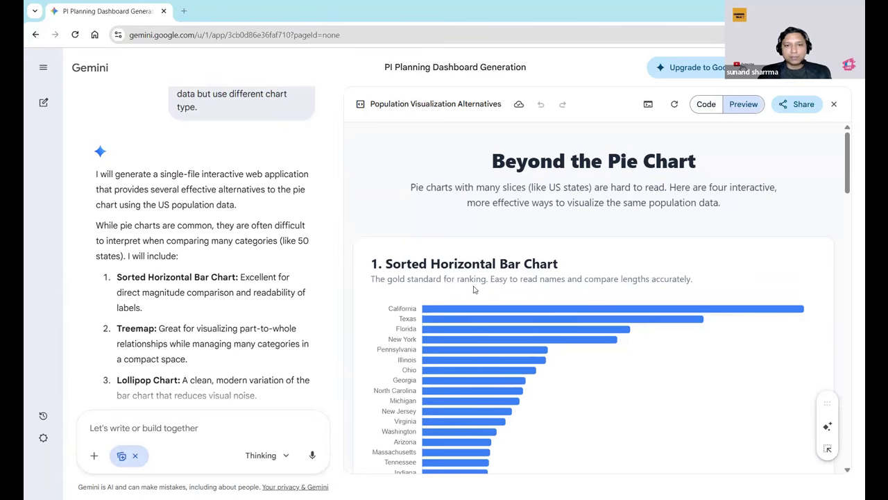
mouse_move(495, 360)
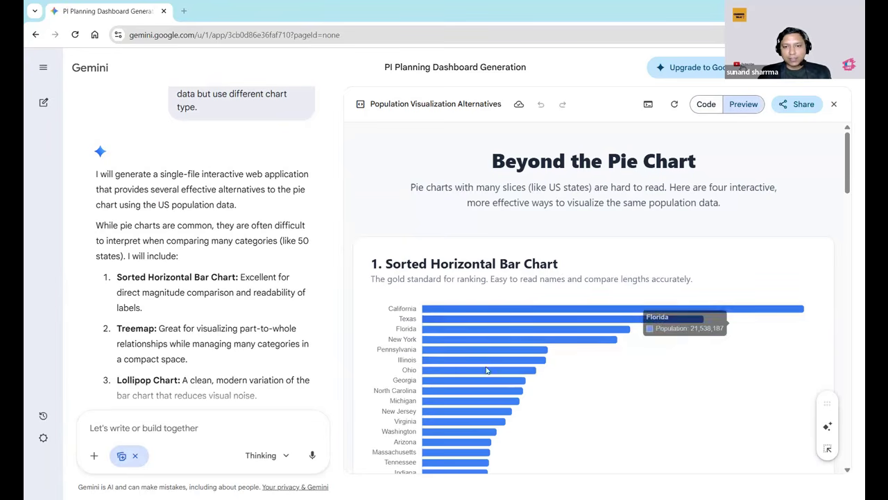
scroll(490, 368, down, 4)
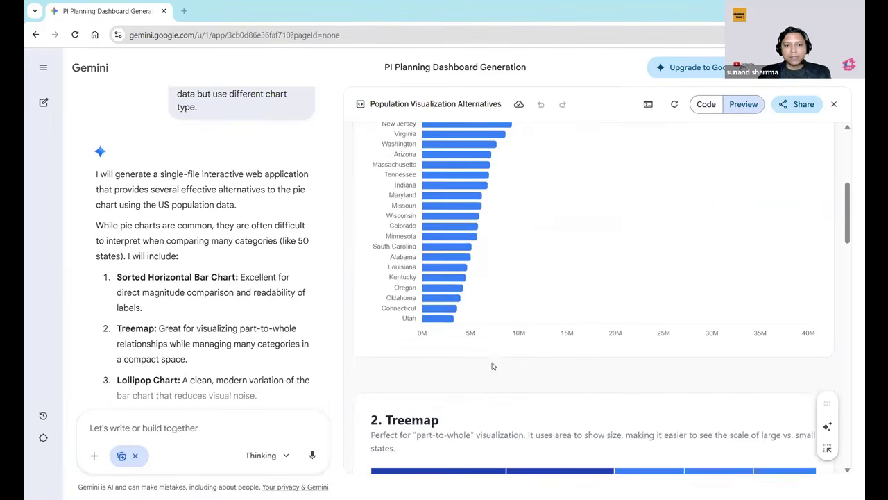
scroll(492, 366, down, 4)
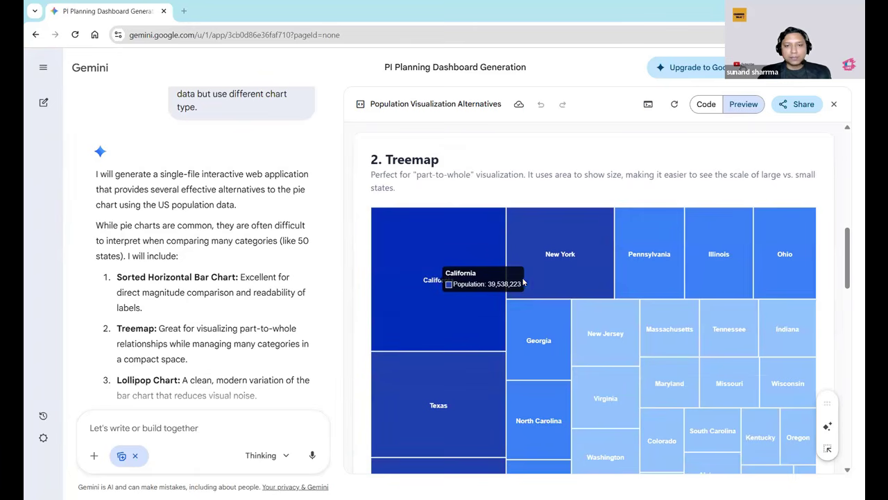
scroll(562, 305, down, 1)
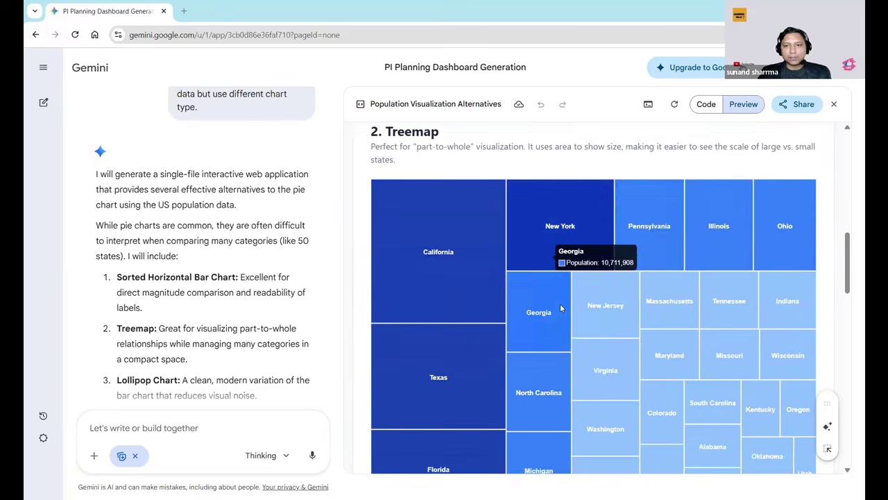
scroll(562, 308, down, 5)
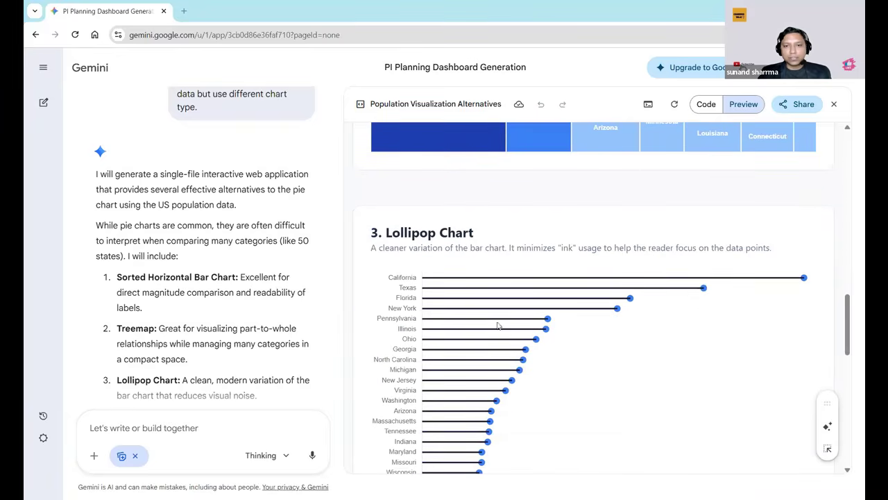
scroll(499, 379, down, 1)
scroll(500, 379, down, 8)
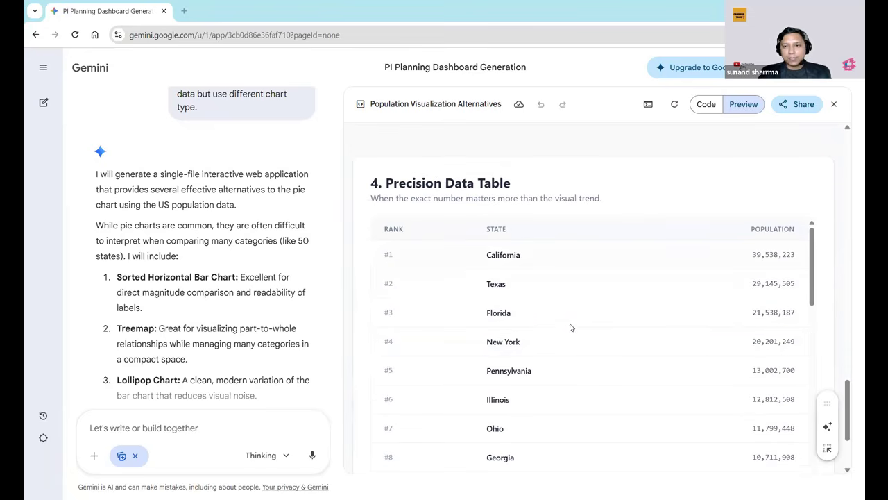
scroll(551, 333, down, 3)
scroll(551, 333, down, 8)
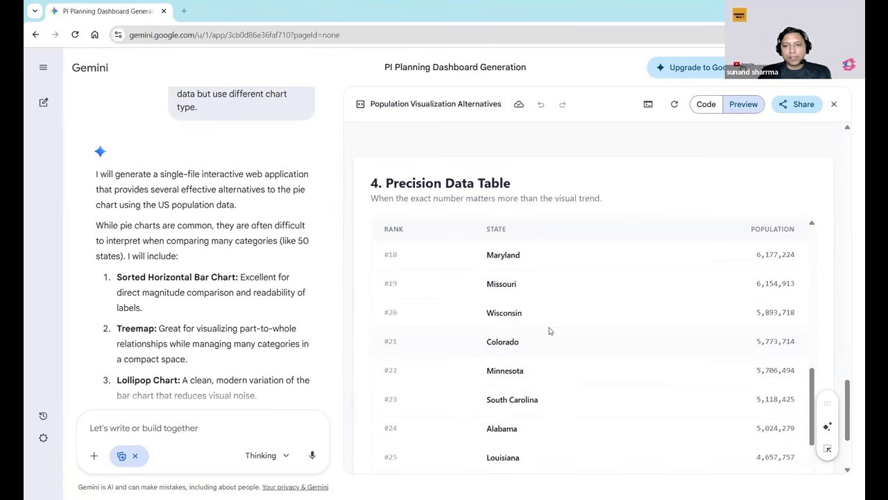
scroll(546, 329, up, 12)
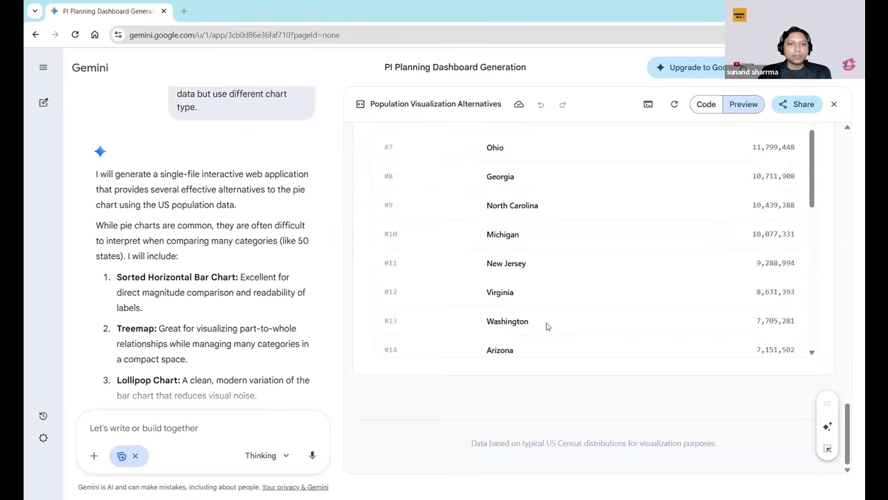
scroll(569, 324, up, 4)
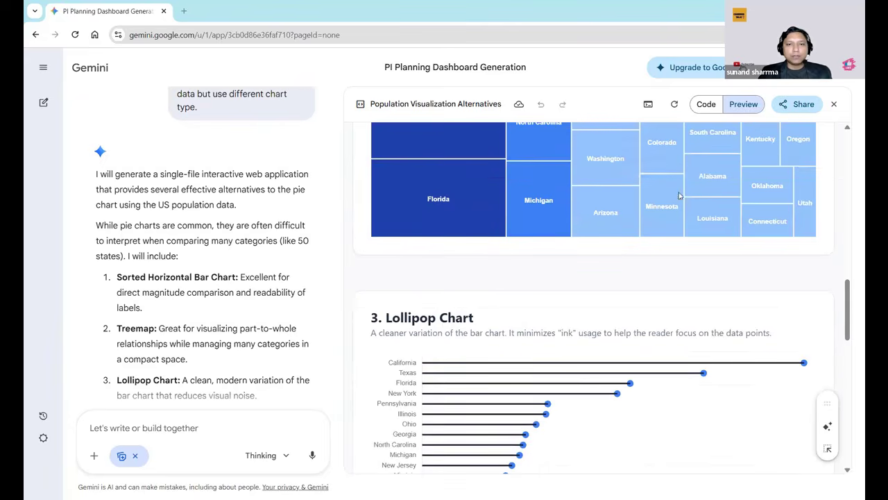
scroll(601, 257, up, 5)
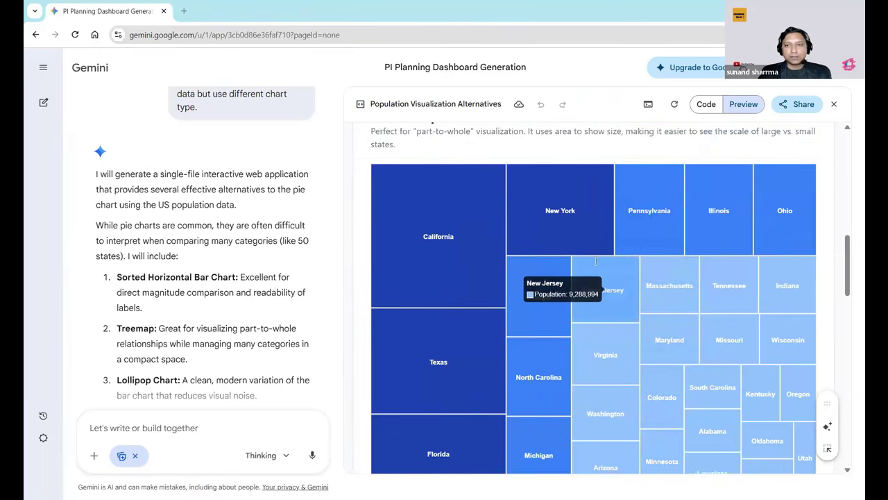
View the generated page's source code, and return to the start of its rendered preview.
click(706, 104)
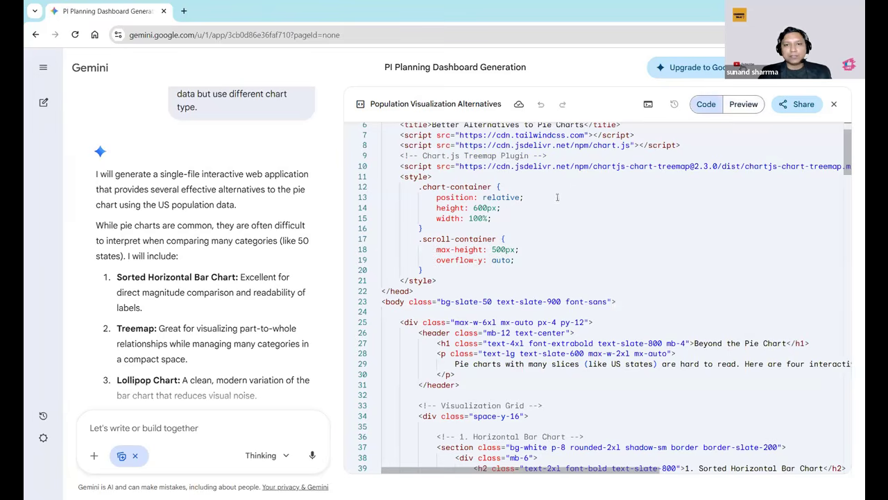
click(743, 105)
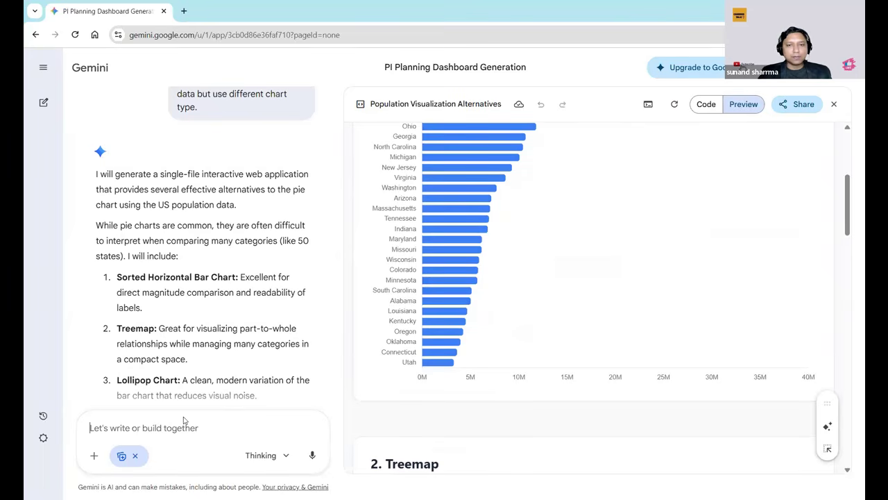
scroll(493, 305, up, 3)
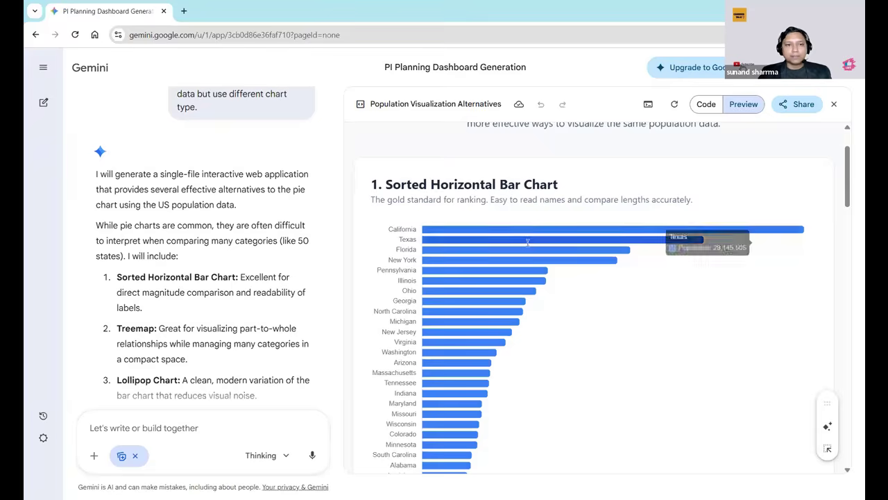
scroll(659, 240, up, 2)
Submit the follow-up prompt "can you change the theme to dark mode".
click(184, 439)
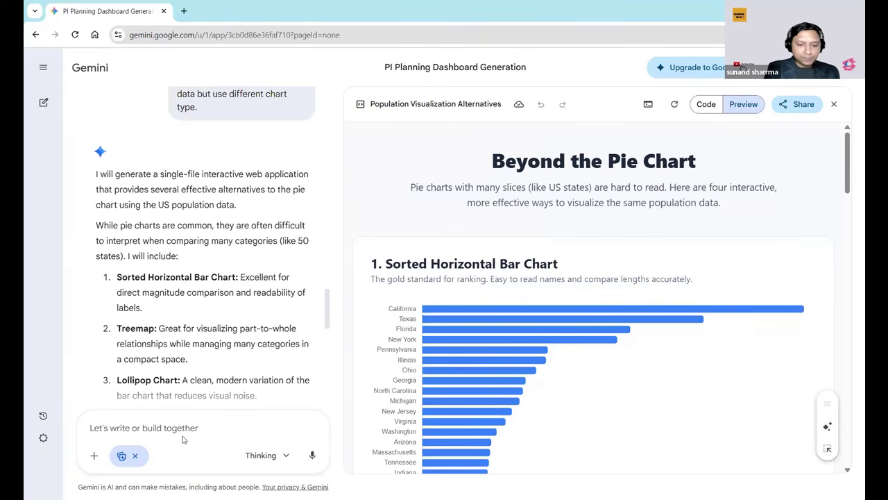
text(can you )
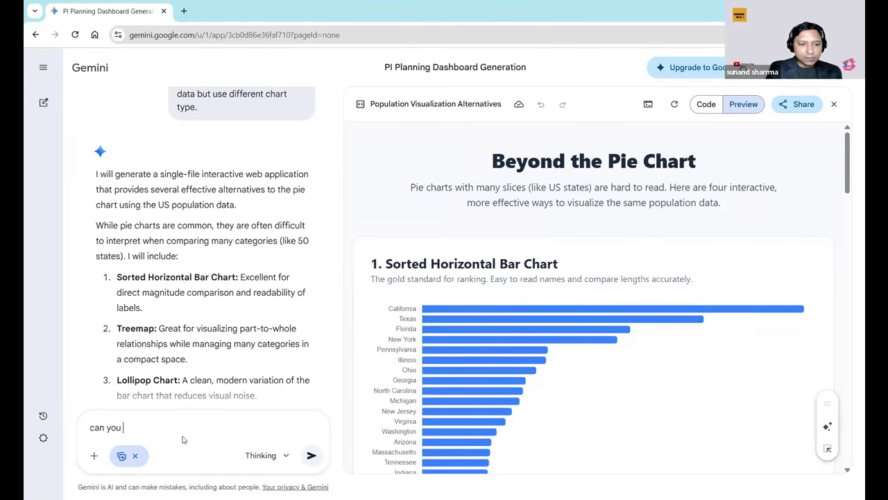
text(change)
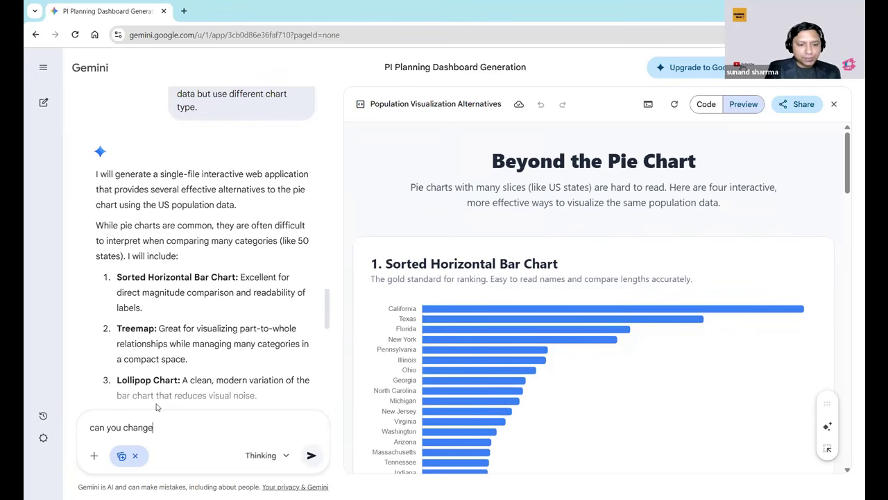
text( the theme)
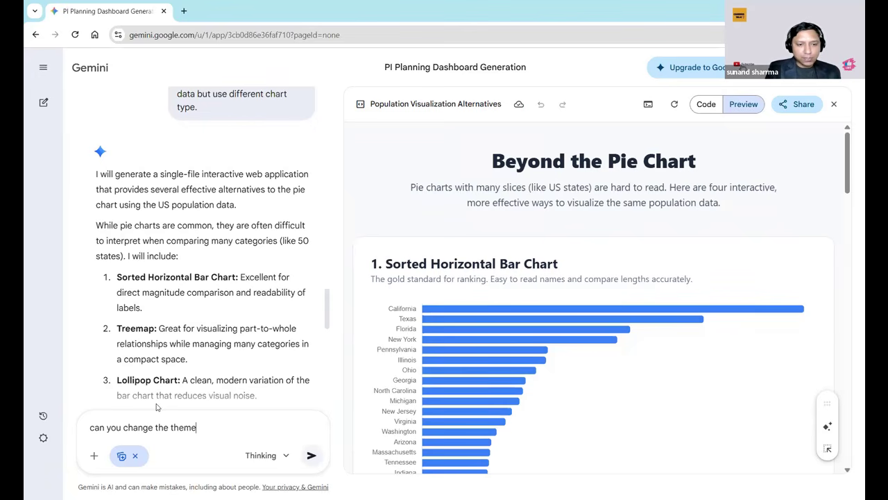
text( to dar)
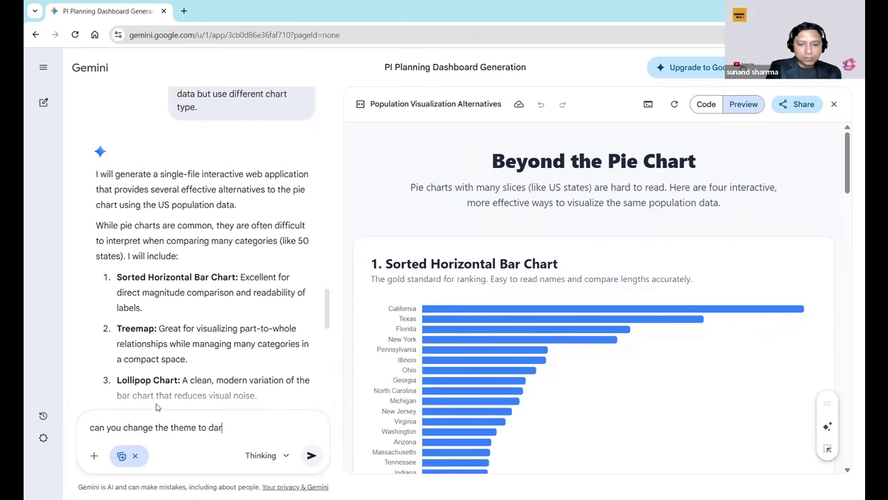
text(k mode)
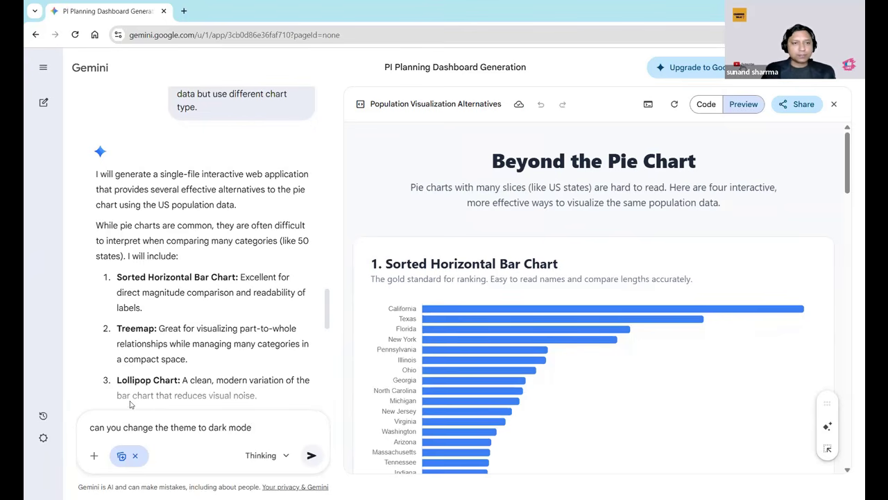
click(311, 457)
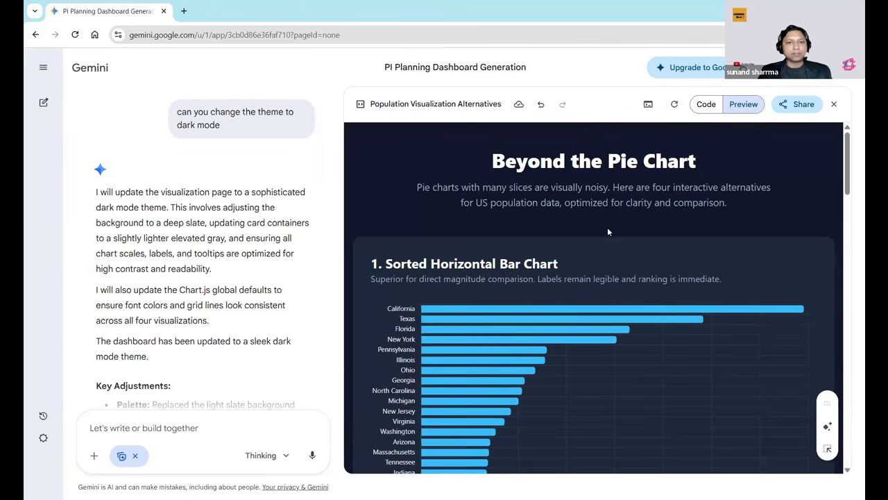
Review the dark mode version of the page from the sorted bar chart to the precision data table and back to the treemap.
scroll(608, 233, down, 3)
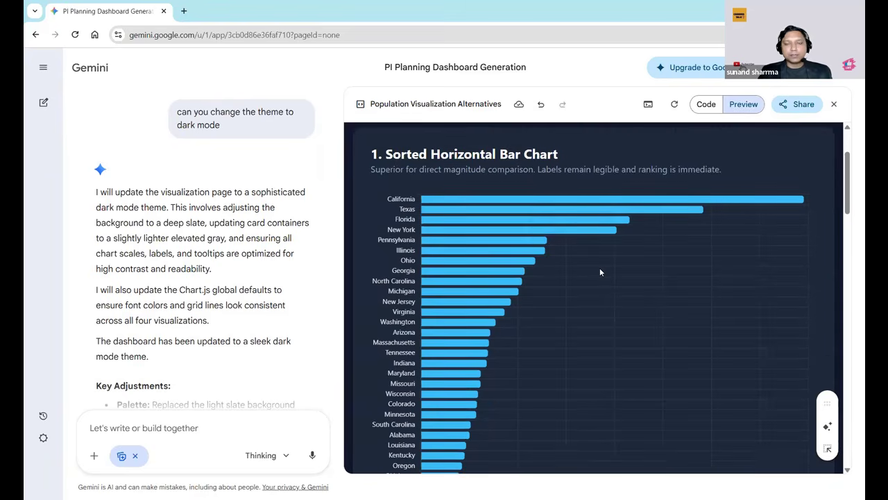
scroll(599, 269, down, 3)
scroll(600, 272, down, 8)
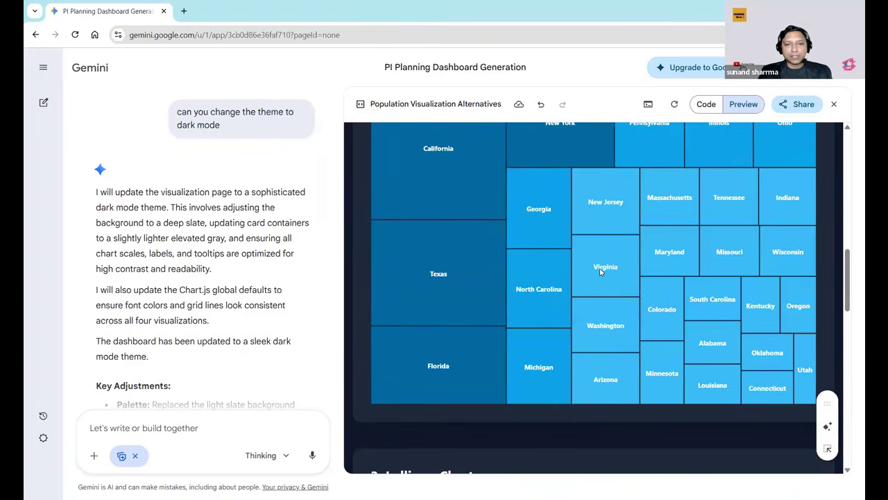
scroll(600, 272, down, 10)
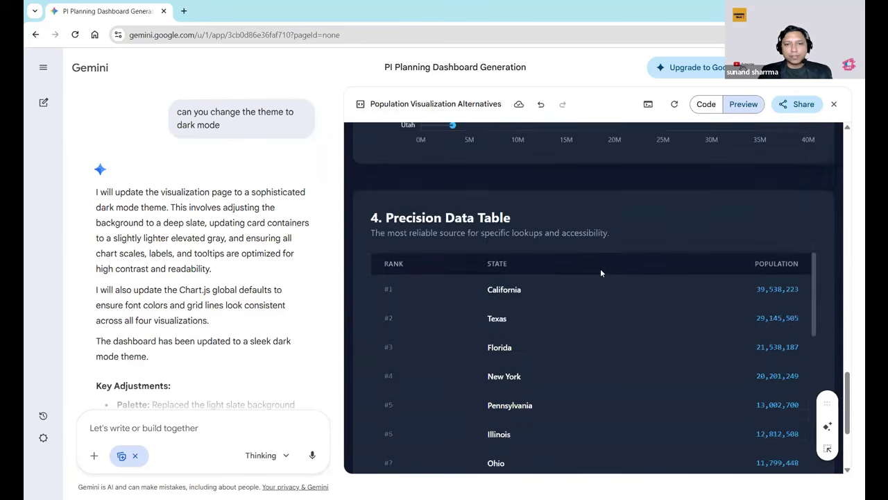
scroll(601, 272, up, 3)
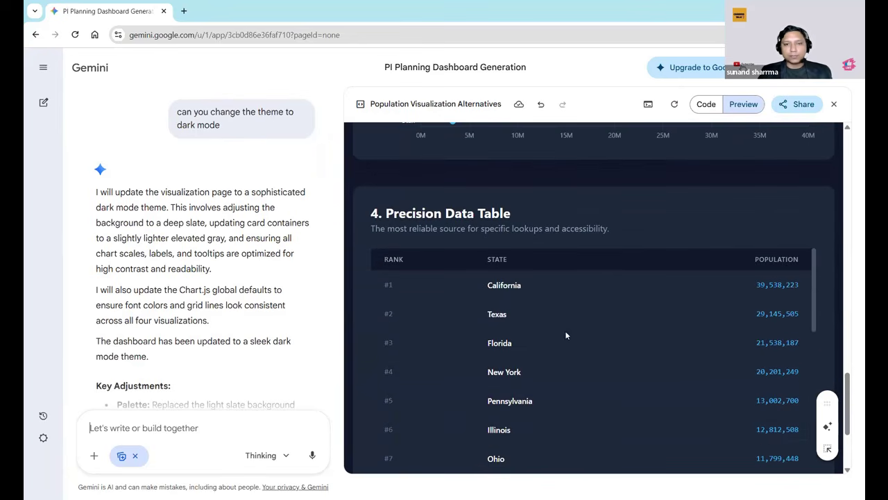
scroll(565, 333, up, 4)
scroll(565, 333, up, 1)
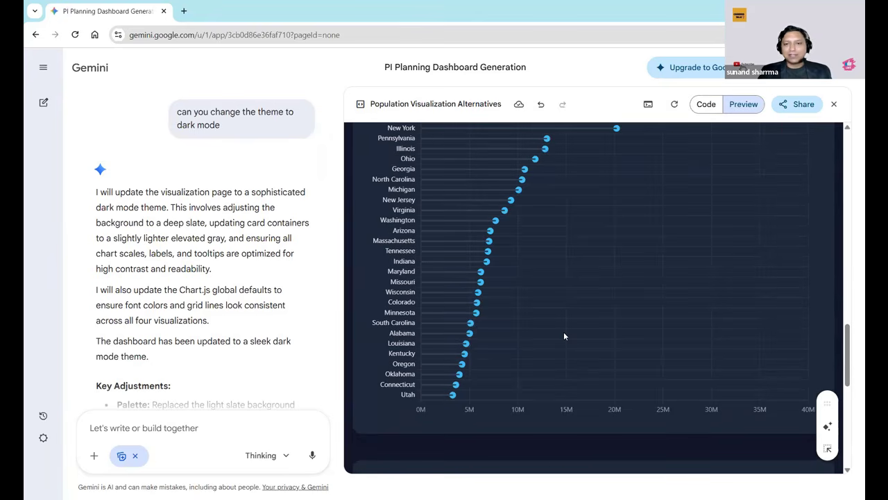
scroll(564, 333, up, 9)
scroll(562, 333, up, 8)
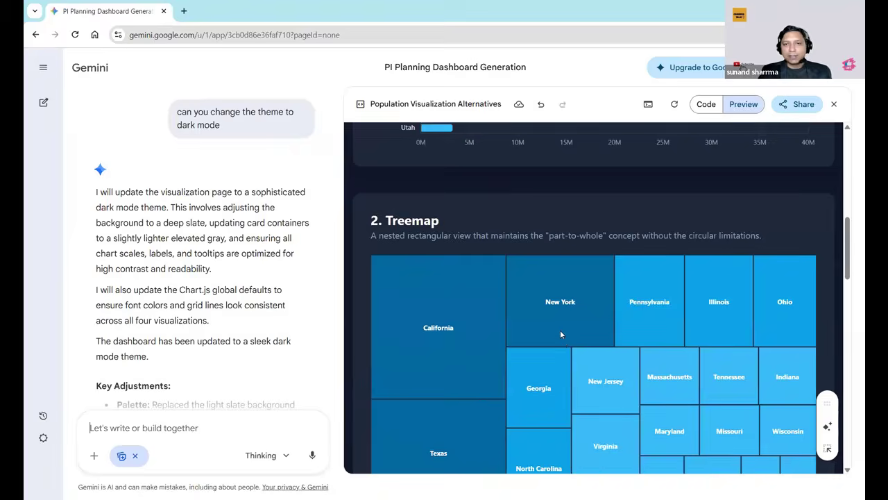